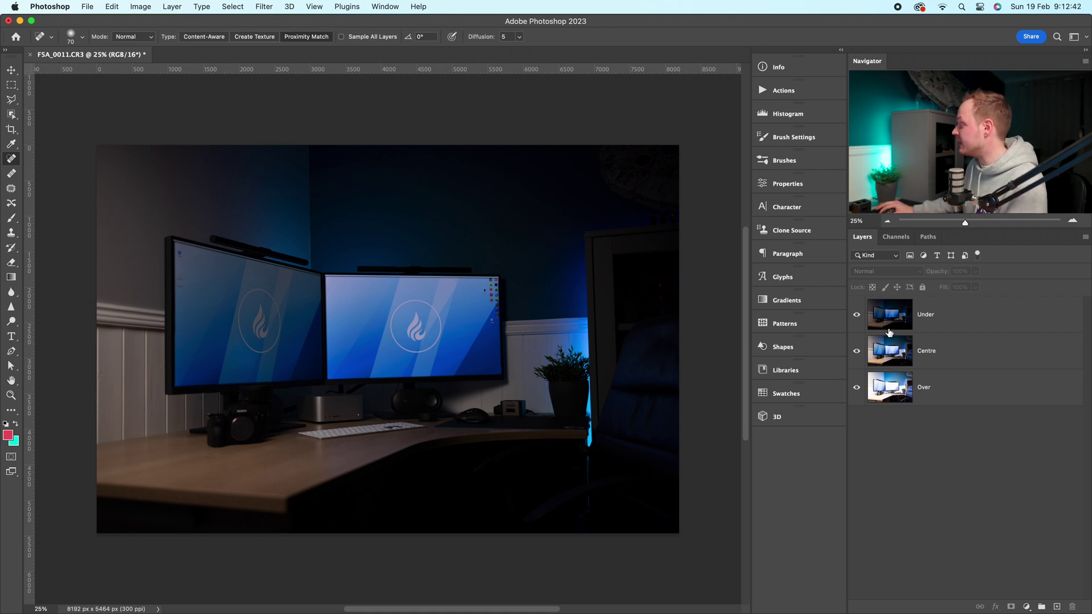
pyautogui.click(863, 314)
pyautogui.click(863, 350)
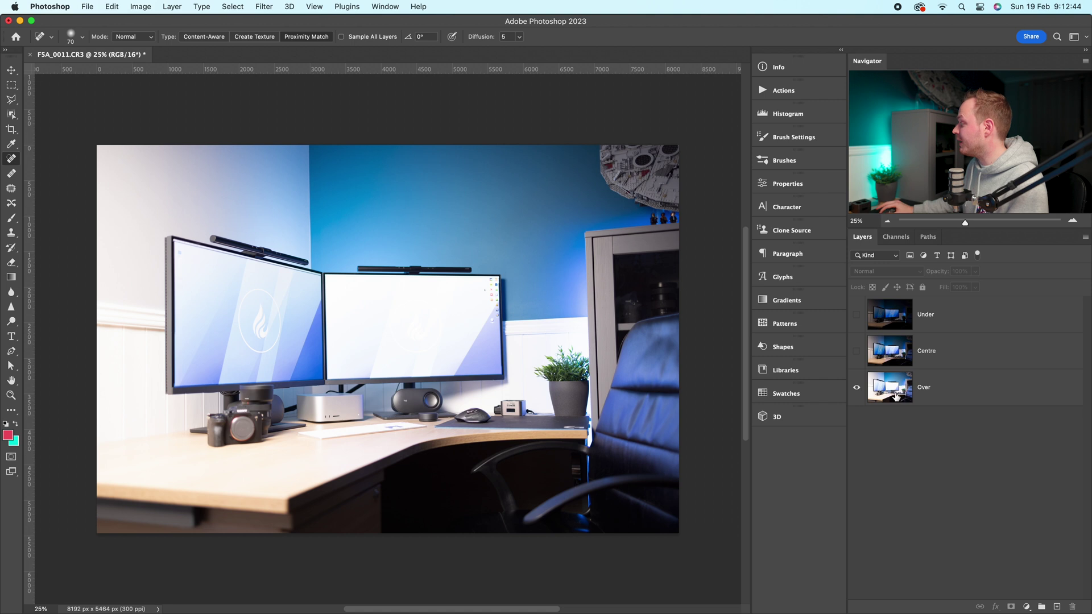
pyautogui.click(896, 396)
pyautogui.click(857, 353)
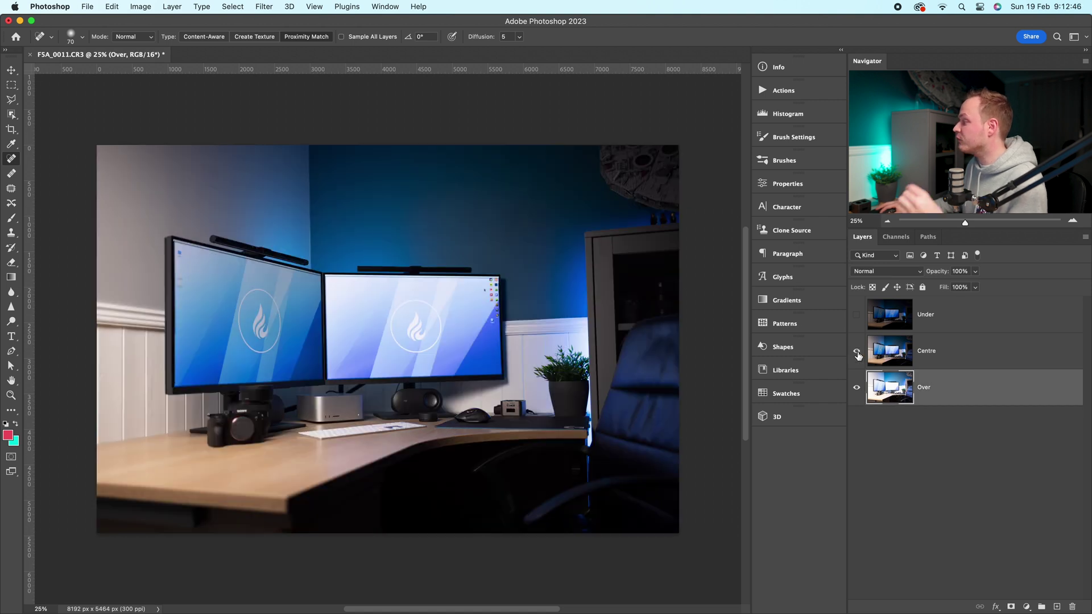
pyautogui.click(884, 355)
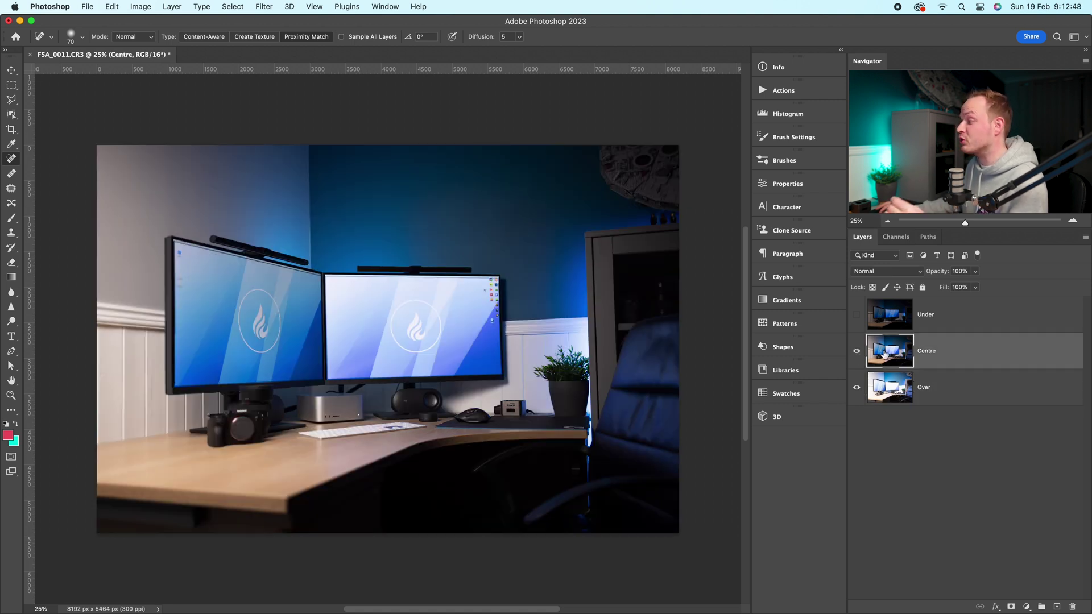
pyautogui.click(857, 315)
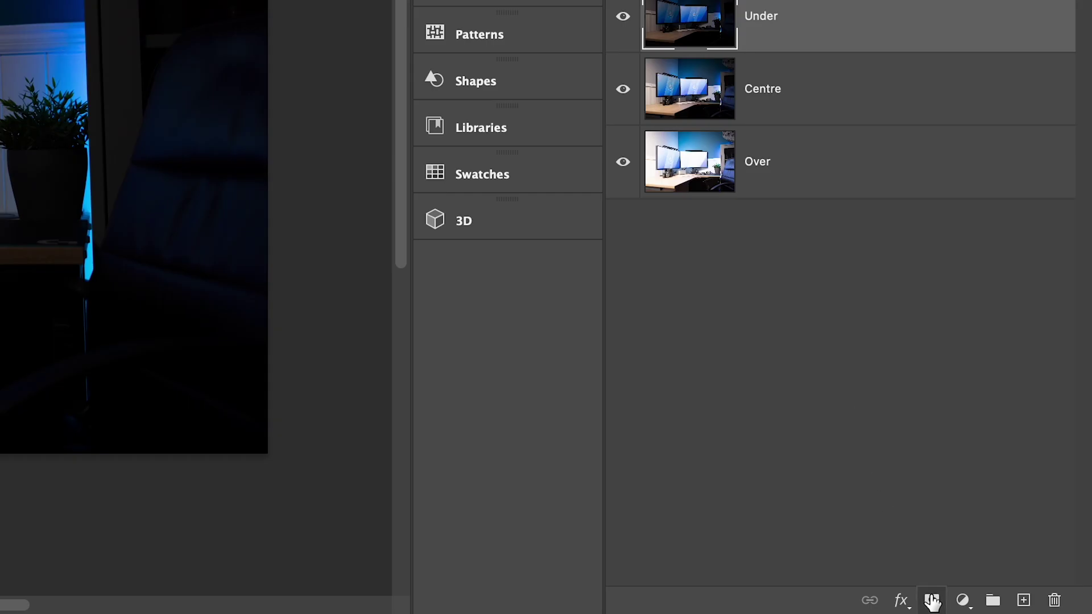
# Add a white mask to Under and fill it with the merged image using Apply Image.
pyautogui.click(932, 602)
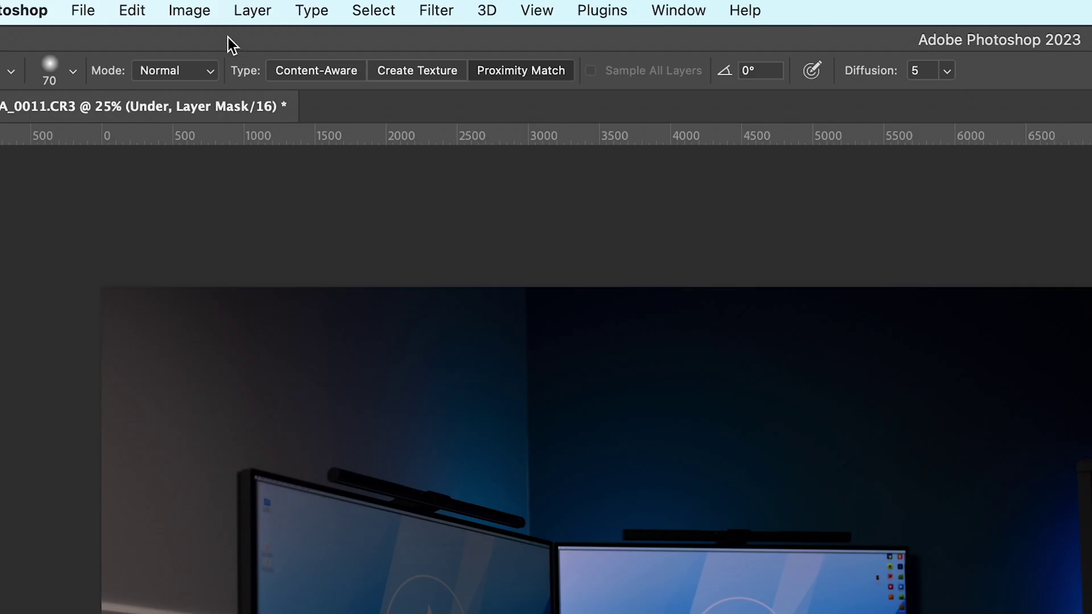
pyautogui.click(143, 5)
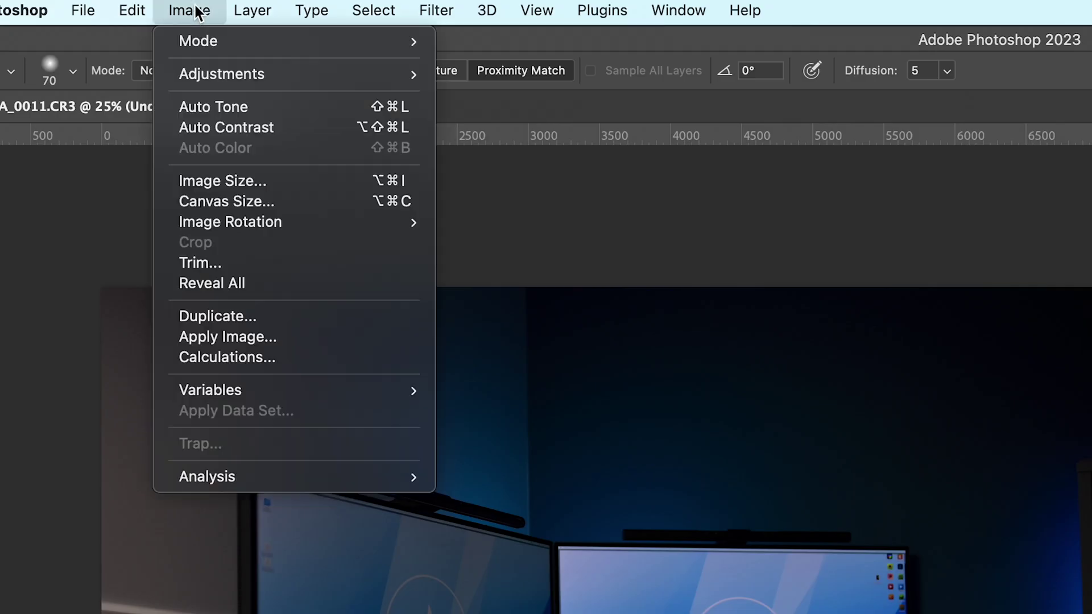
pyautogui.click(251, 336)
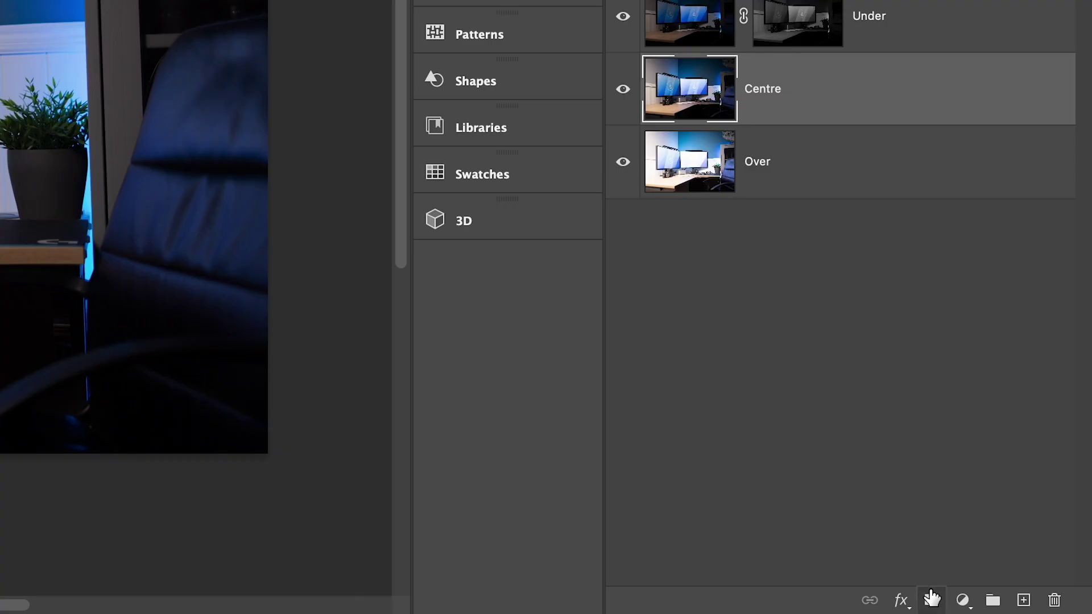
# Mask the Centre layer and apply the merged image into it with Multiply blending.
pyautogui.click(932, 600)
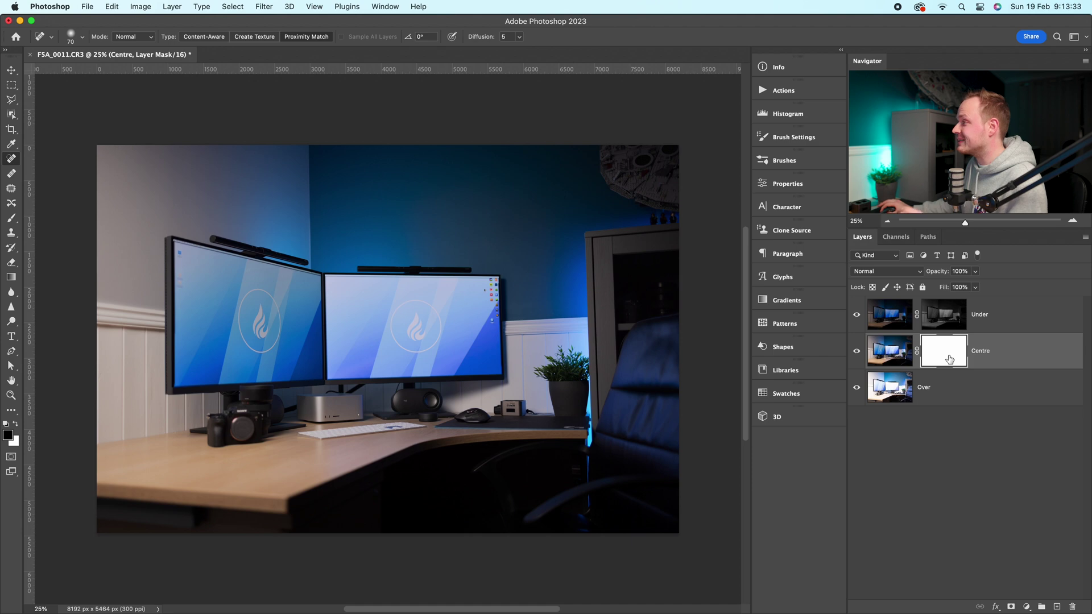
pyautogui.click(144, 7)
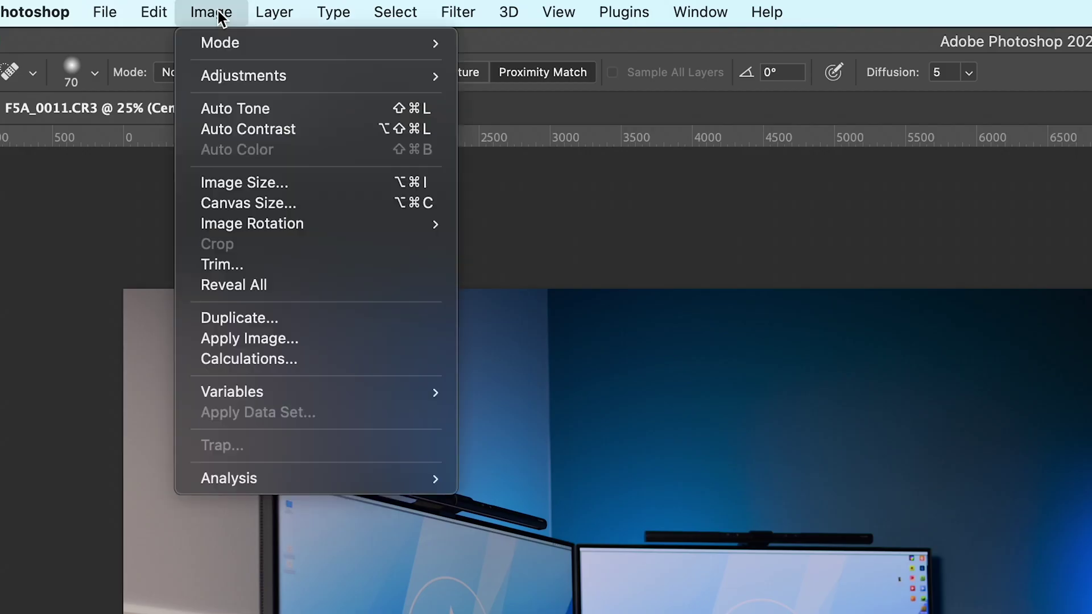
pyautogui.click(281, 335)
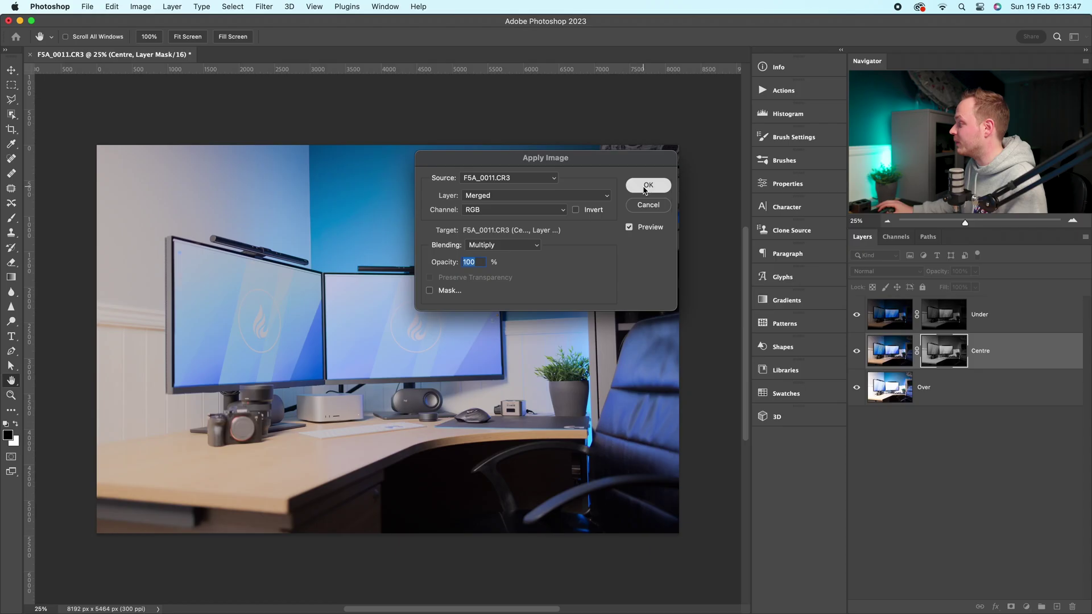
pyautogui.click(764, 223)
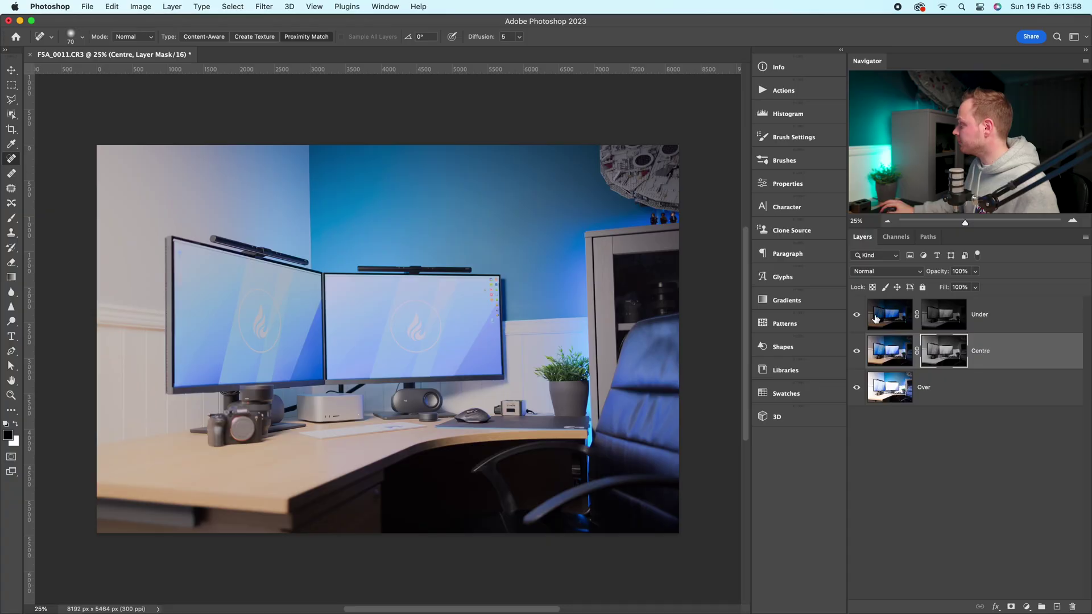
# Duplicate the Under, Centre and Over layers and merge the copies into one layer.
pyautogui.click(885, 320)
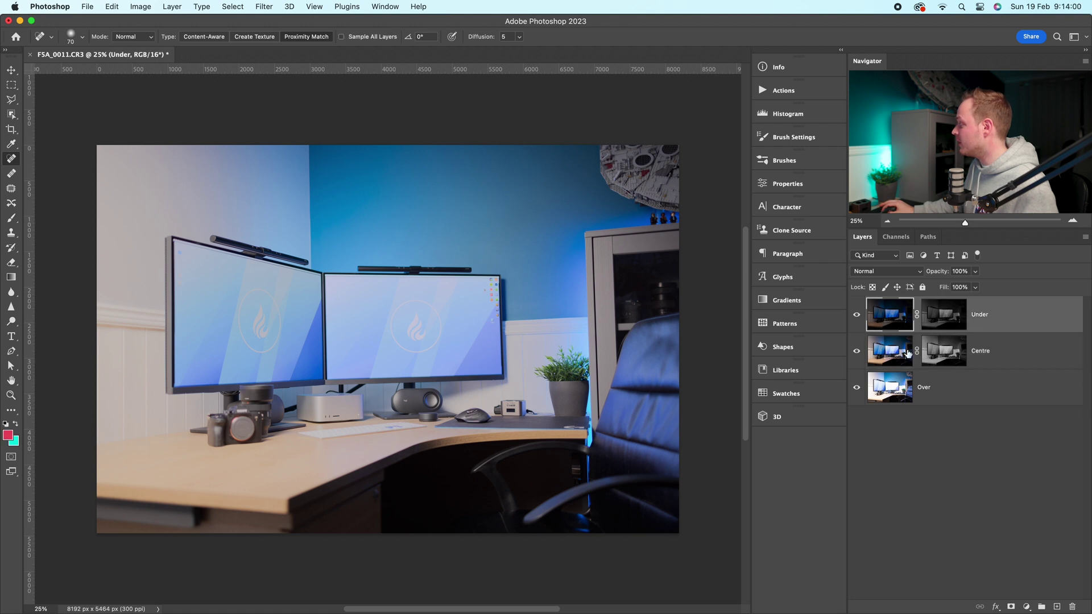
pyautogui.keyDown('shift'); pyautogui.click(894, 397); pyautogui.keyUp('shift')
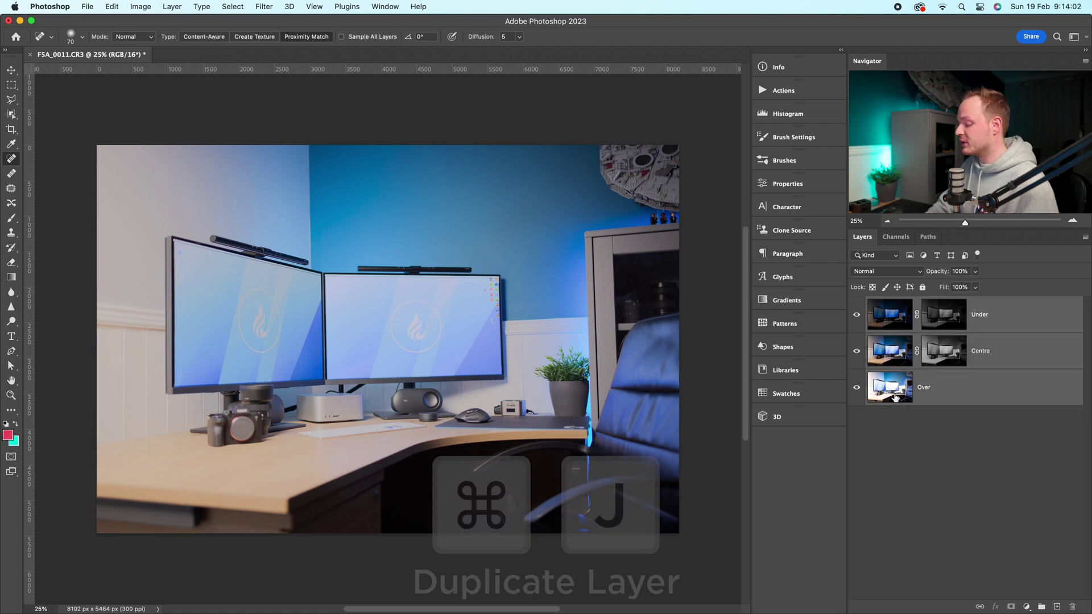
pyautogui.press('super+j')
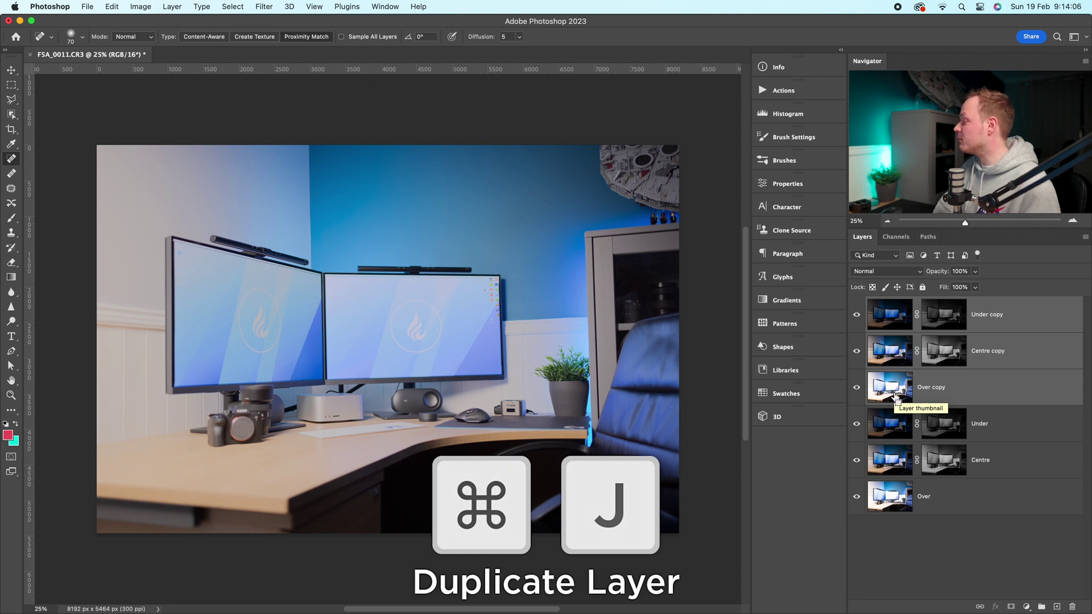
pyautogui.press('super+e')
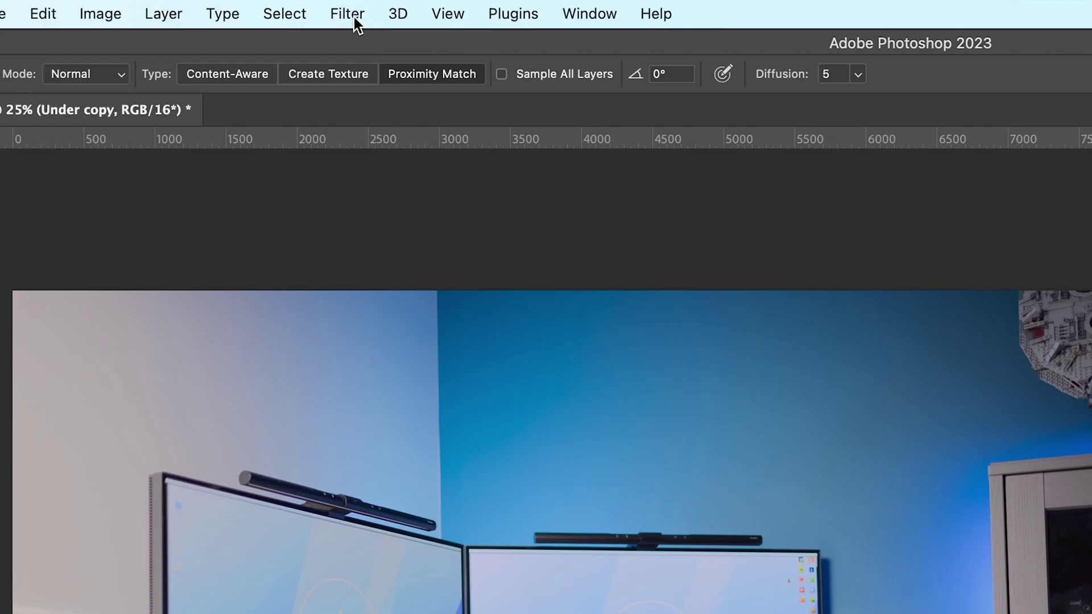
pyautogui.click(354, 17)
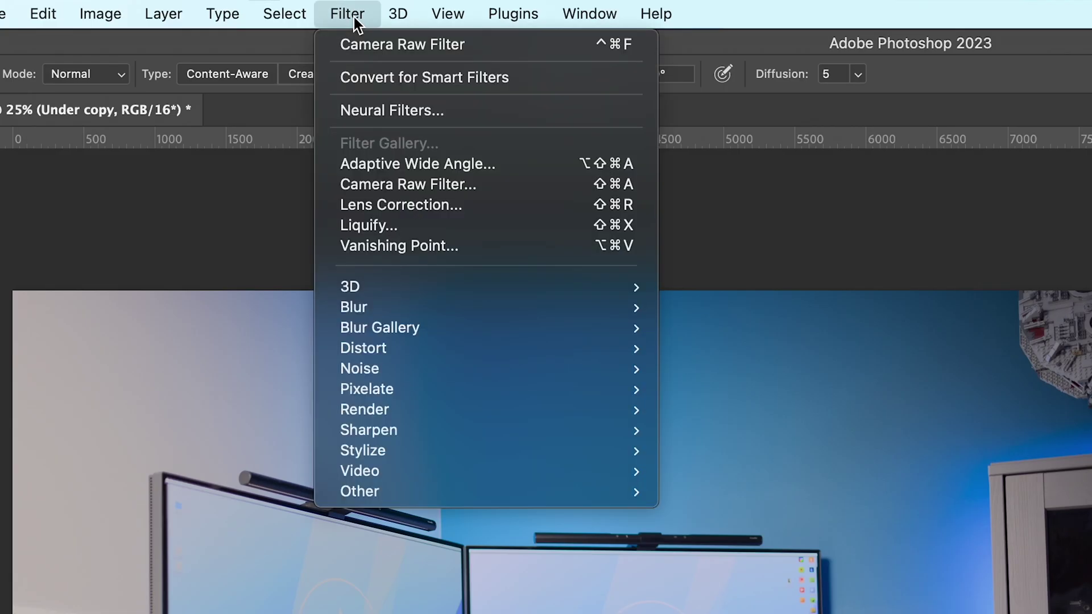
# In Camera Raw, set contrast +57, highlights −54 and shadows +33 on the merged layer.
pyautogui.click(376, 183)
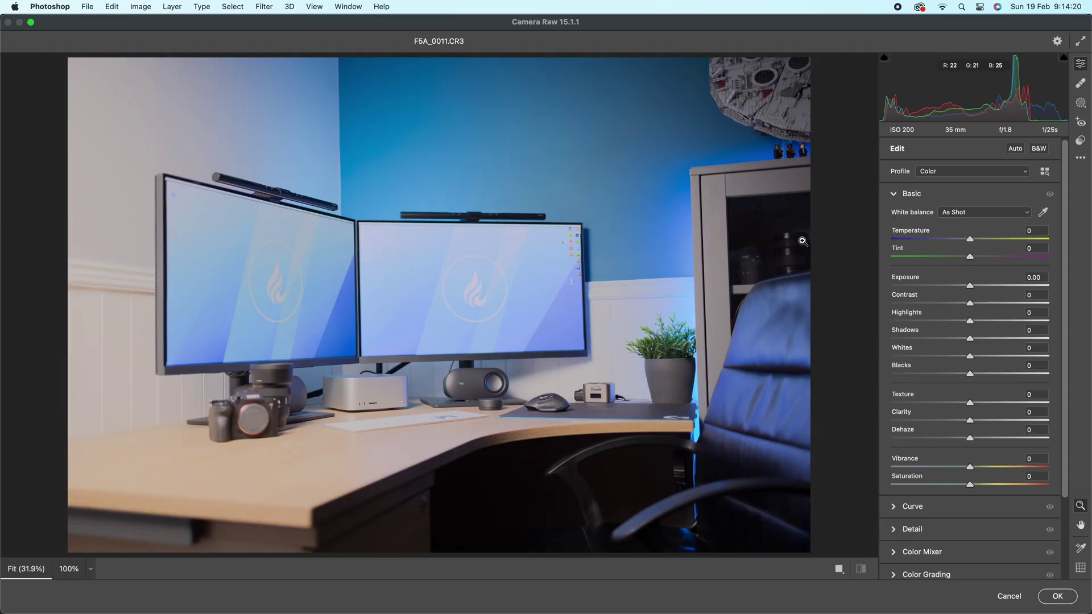
pyautogui.moveTo(969, 303); pyautogui.dragTo(1011, 303)
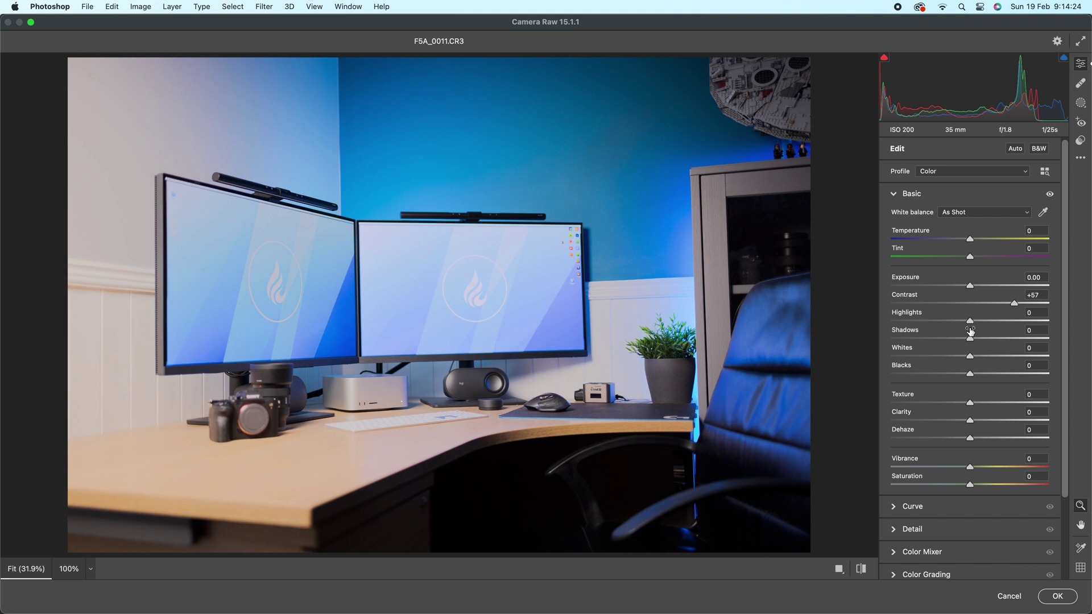
pyautogui.moveTo(969, 321); pyautogui.dragTo(927, 321)
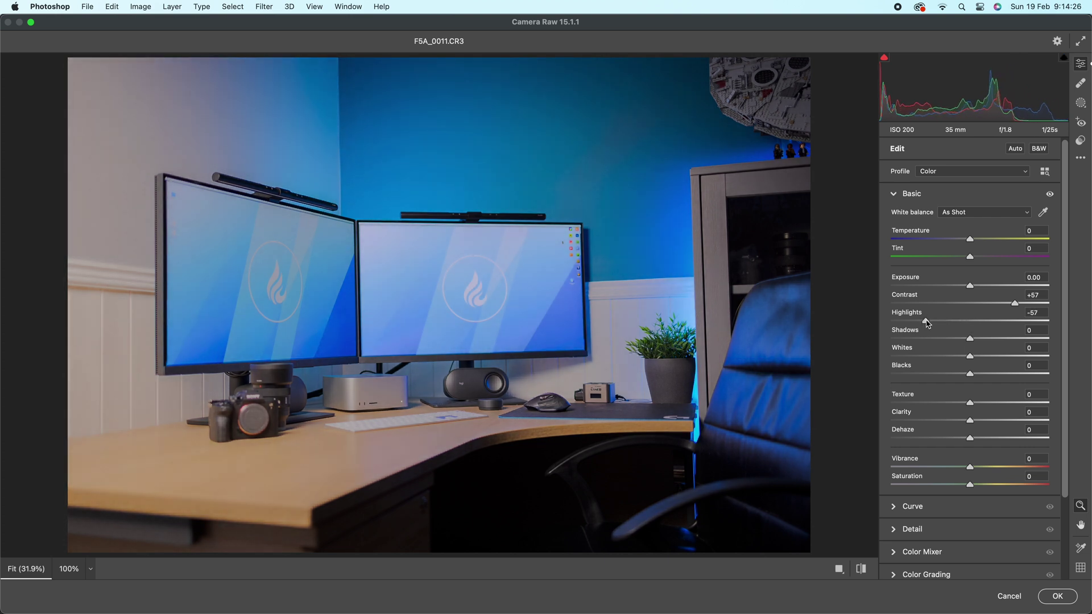
pyautogui.moveTo(969, 339)
pyautogui.mouseDown()
pyautogui.moveTo(1000, 339)
pyautogui.moveTo(995, 355)
pyautogui.mouseUp()
pyautogui.write('+')
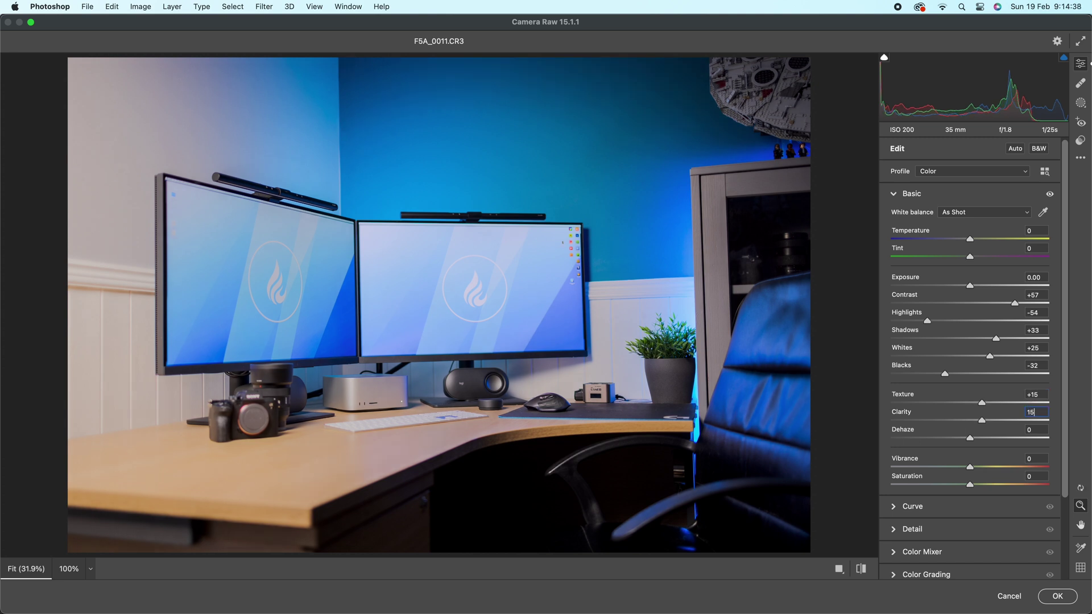
pyautogui.write('15')
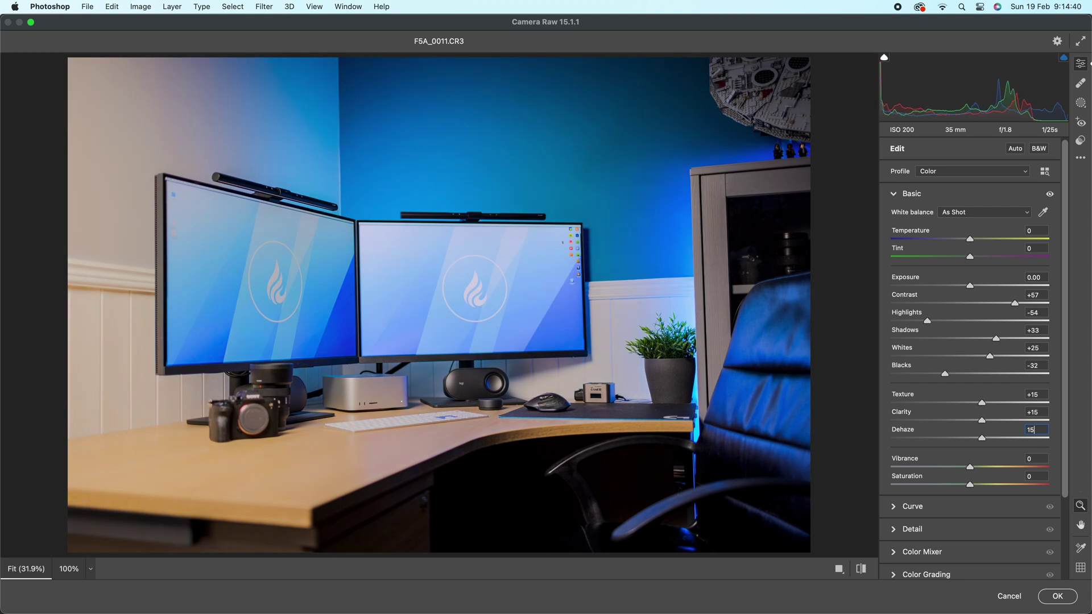
# Apply the Camera Raw edits, including whites +25, blacks −32 and texture/clarity/dehaze +15.
pyautogui.click(1052, 597)
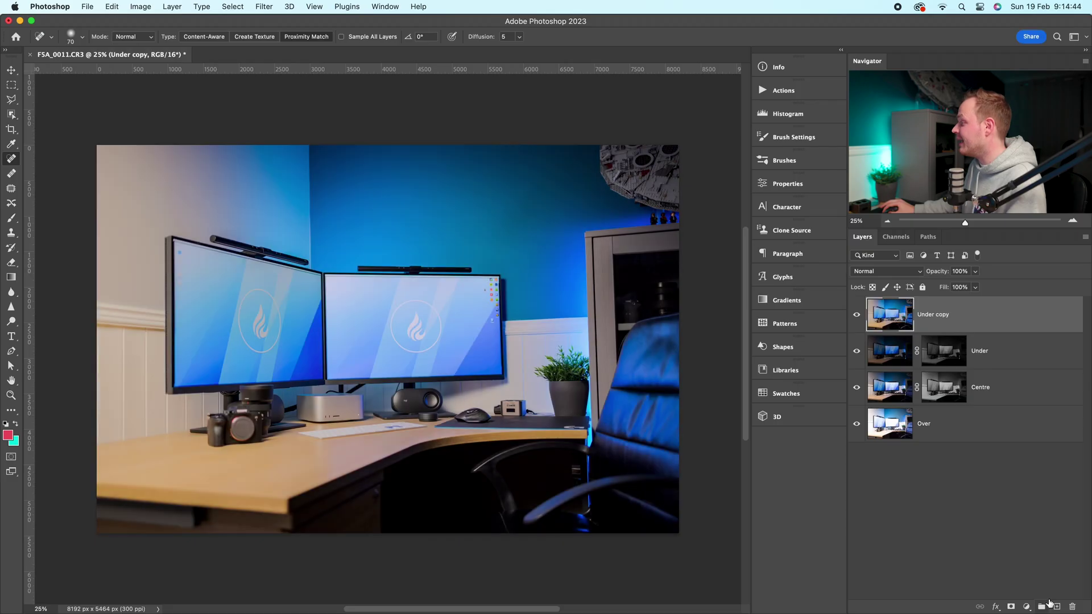